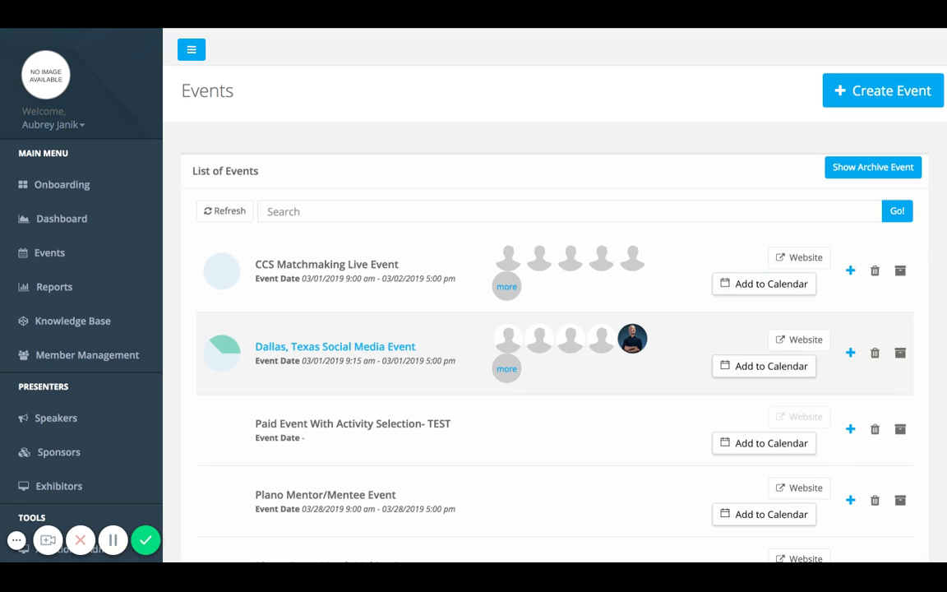
# - Open the Dallas, Texas Social Media Event from the events list and scroll its management page
pyautogui.click(335, 346)
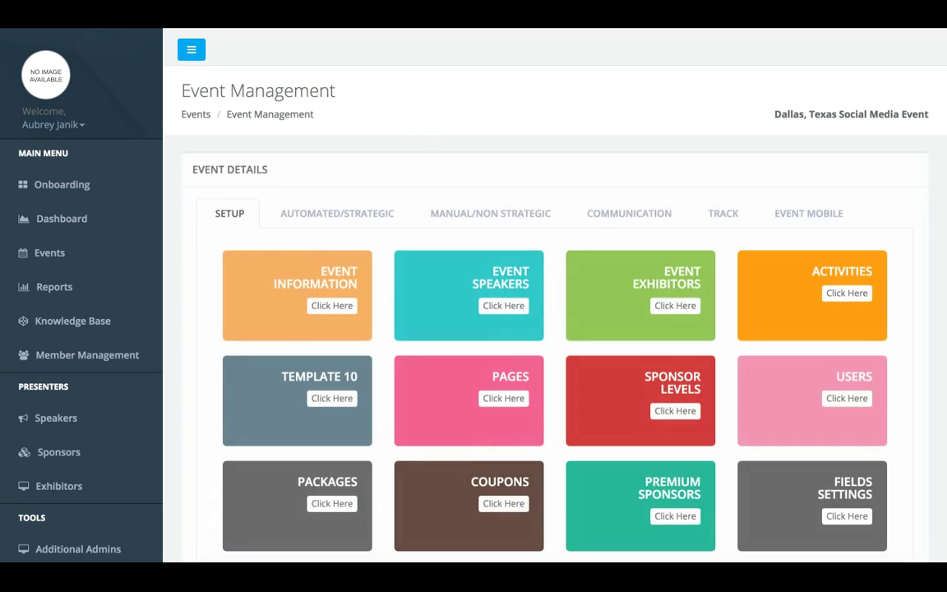
pyautogui.scroll(-2, 621, 441)
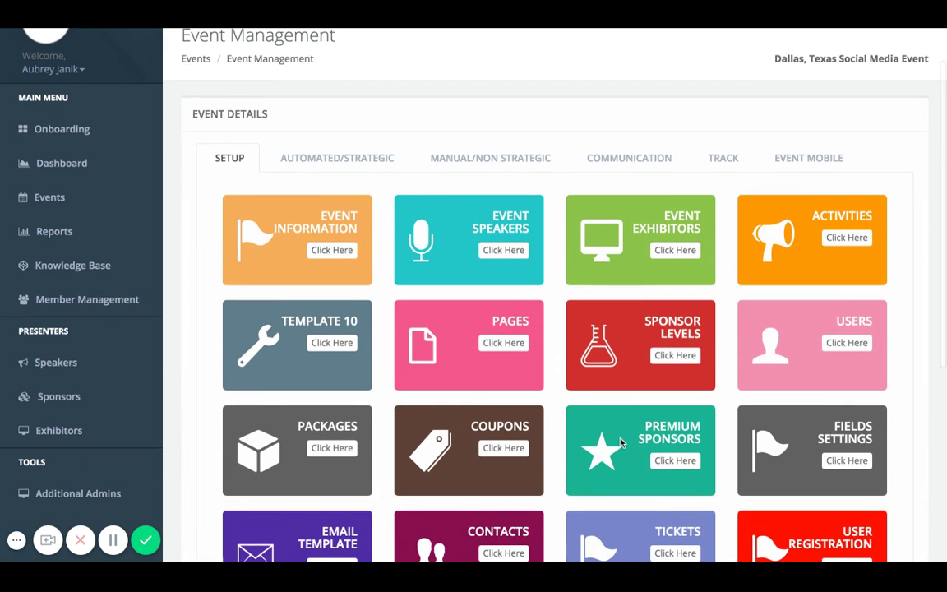
pyautogui.scroll(-1, 622, 444)
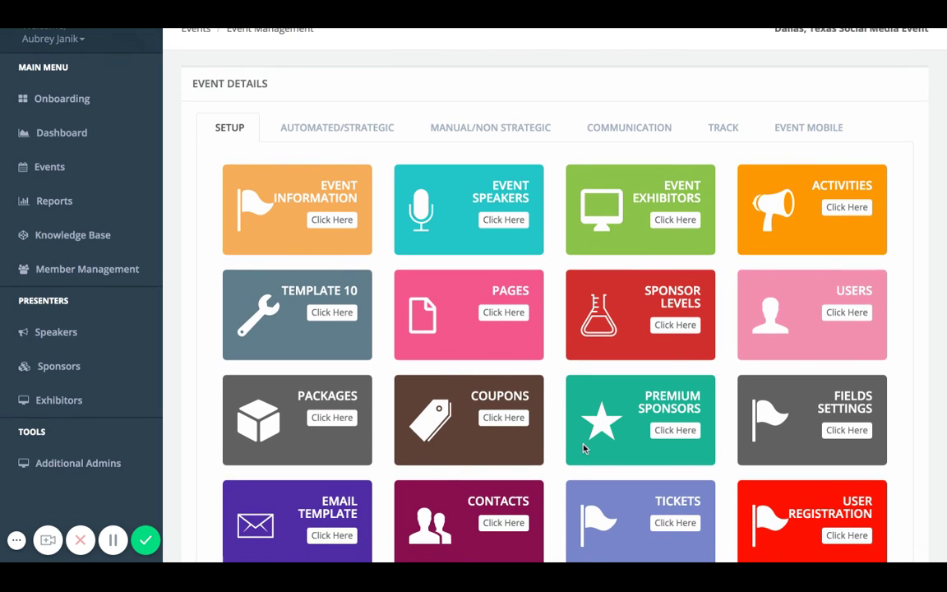
# - Open Coupon Management from the Coupons tile, showing coupons 1122 and TEST
pyautogui.click(497, 424)
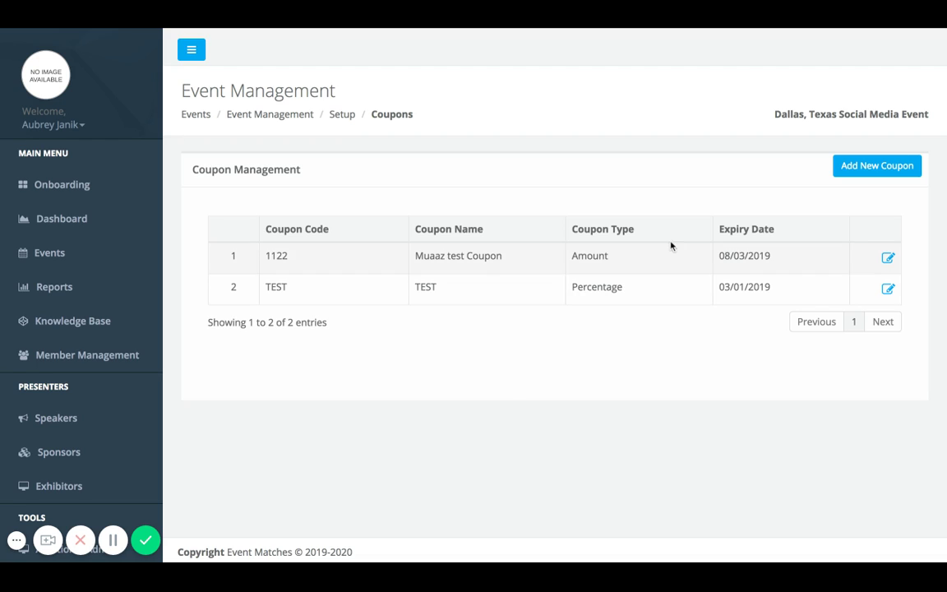
# - Add a new coupon named 'Volunteer Discount' with code VOLUNTEER2019
pyautogui.click(865, 172)
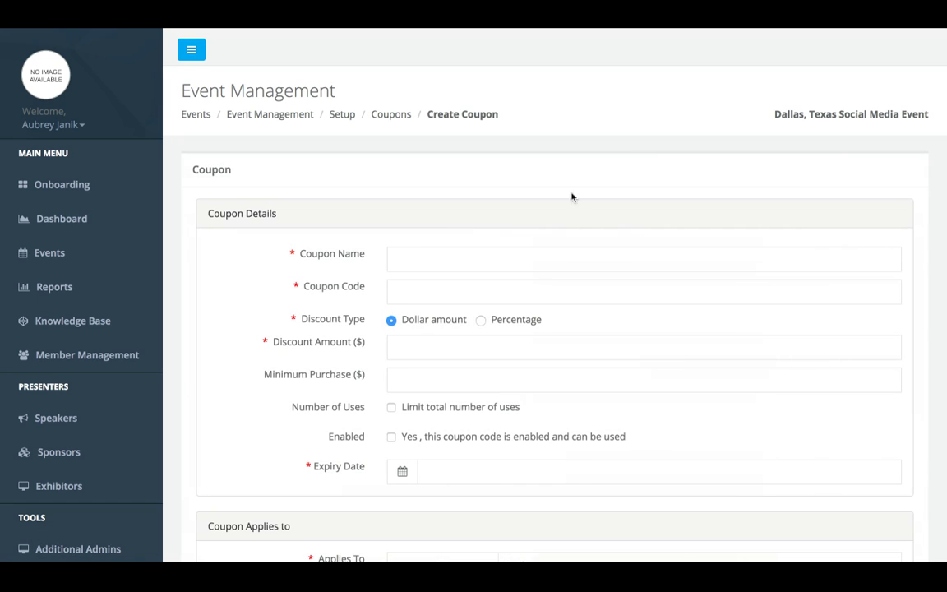
pyautogui.click(520, 257)
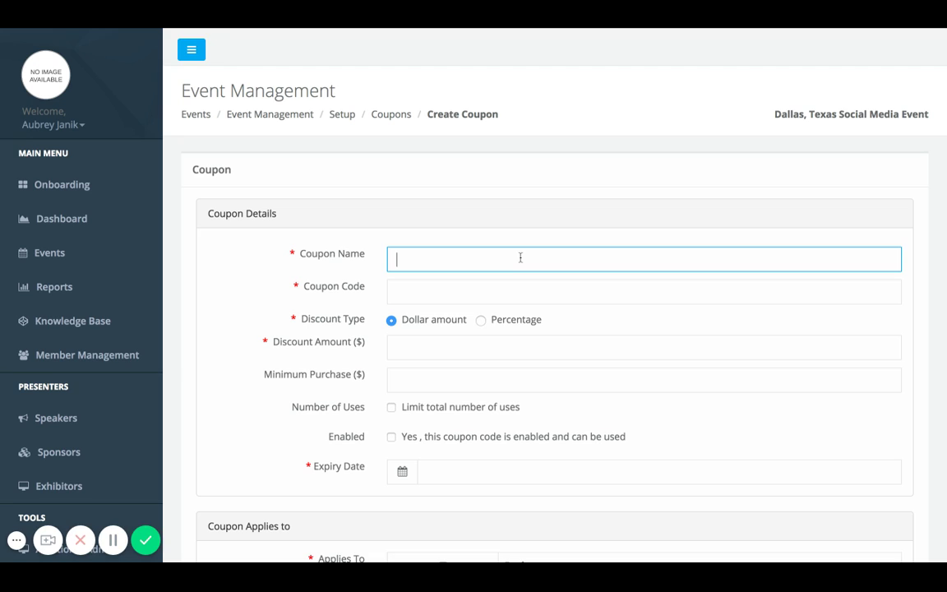
pyautogui.write('Volunteer Discount')
pyautogui.click(469, 295)
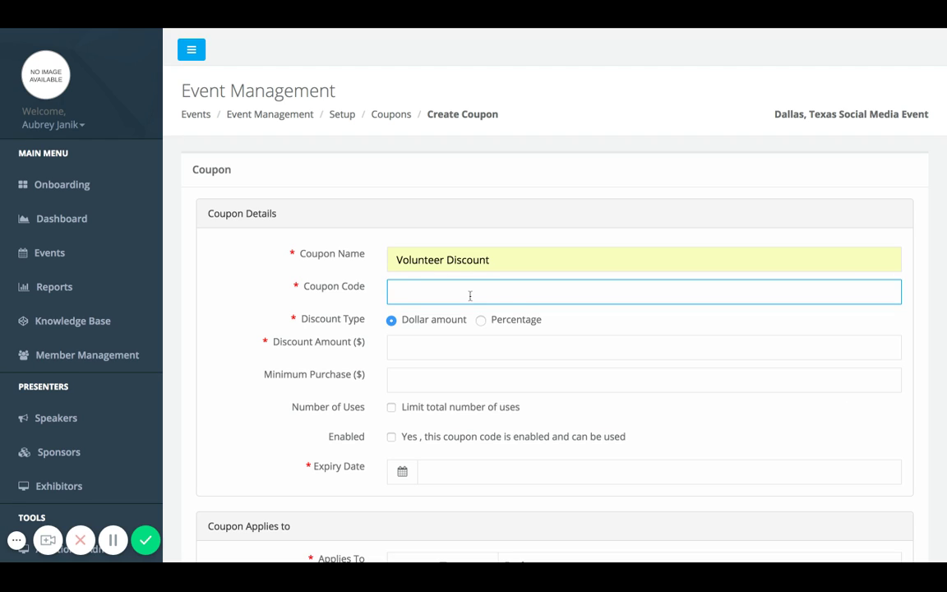
pyautogui.write('VOLUNTEER2019')
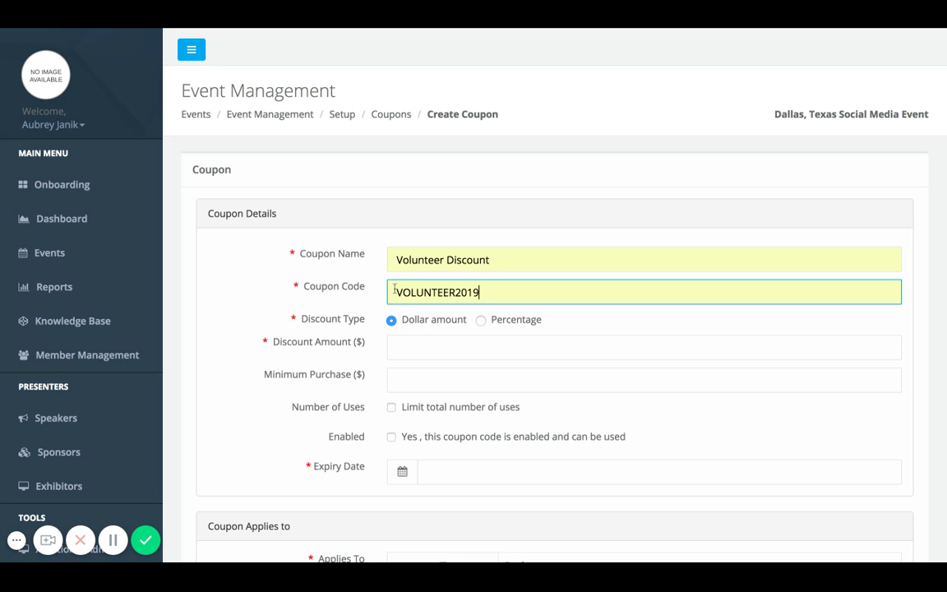
# - Set the discount type to Percentage at 20, leaving the minimum purchase amount blank
pyautogui.click(480, 320)
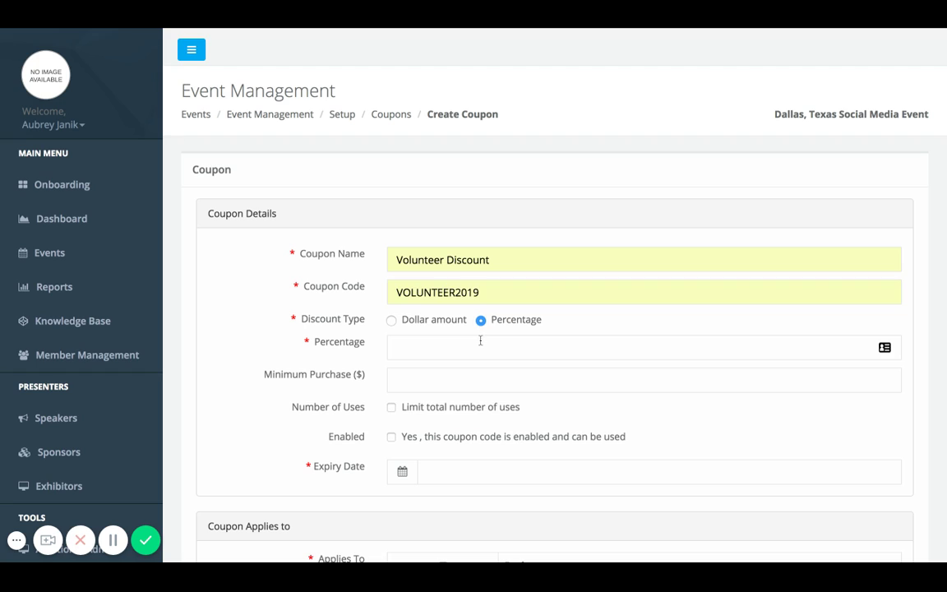
pyautogui.click(480, 340)
pyautogui.write('20')
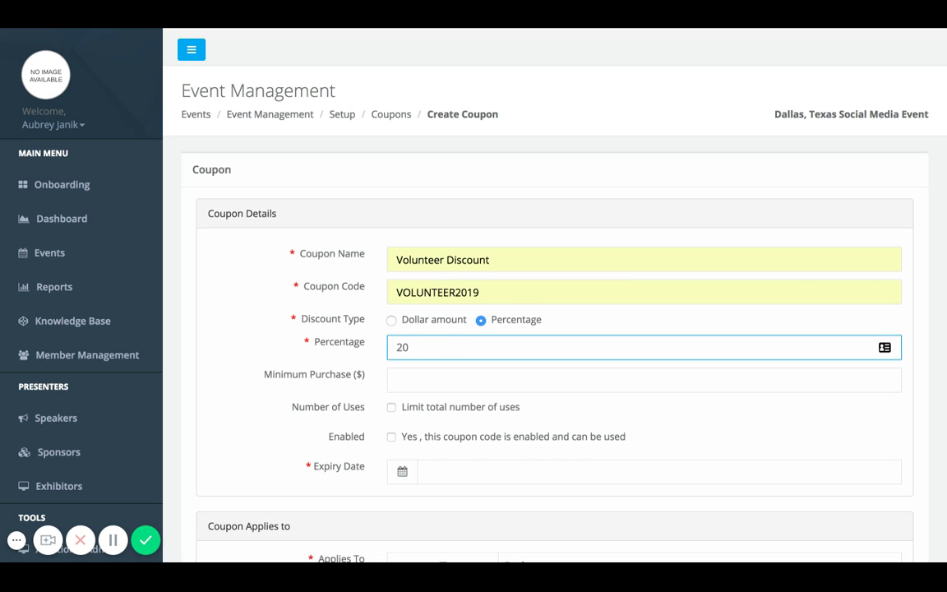
pyautogui.scroll(-1, 434, 379)
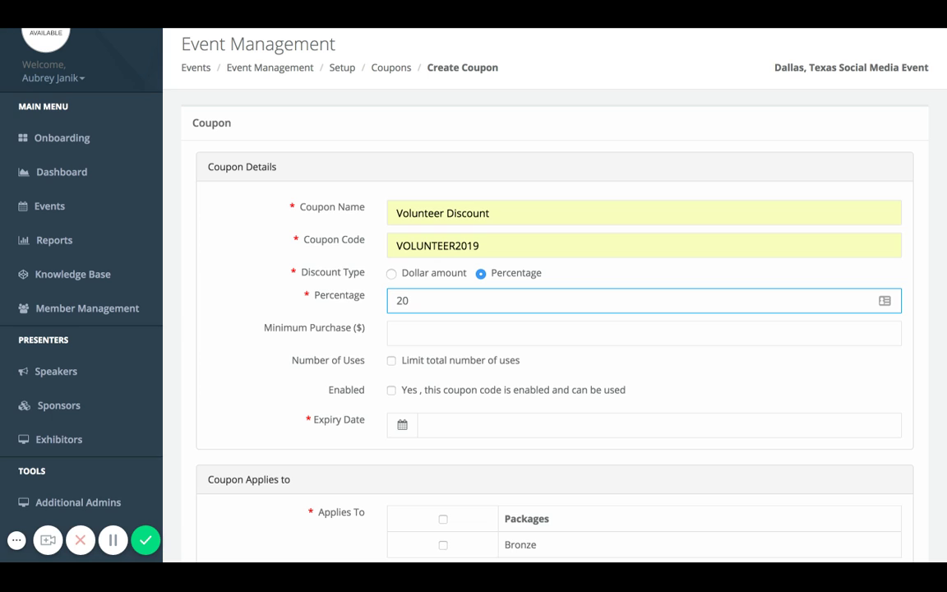
pyautogui.click(397, 333)
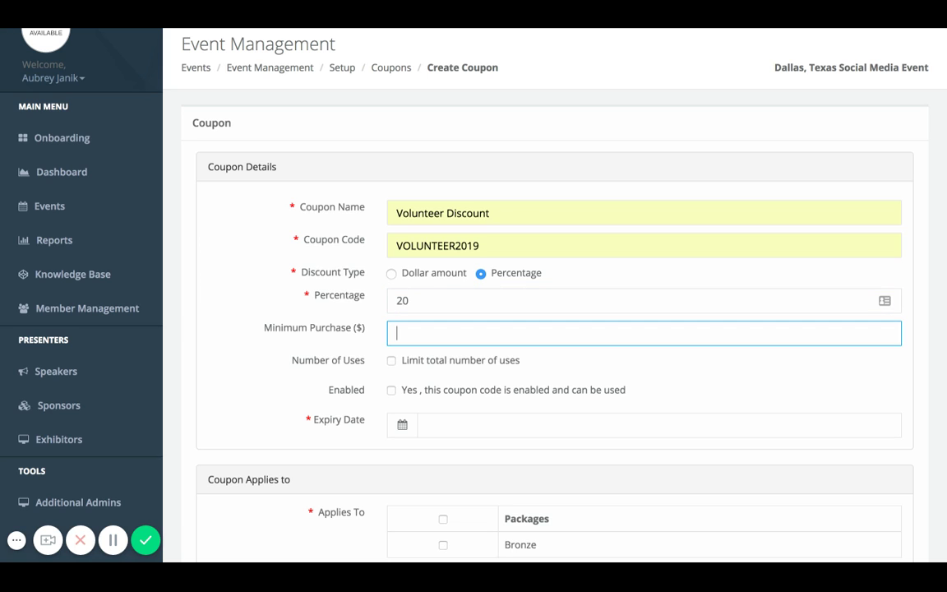
pyautogui.click(362, 327)
pyautogui.scroll(-2, 406, 331)
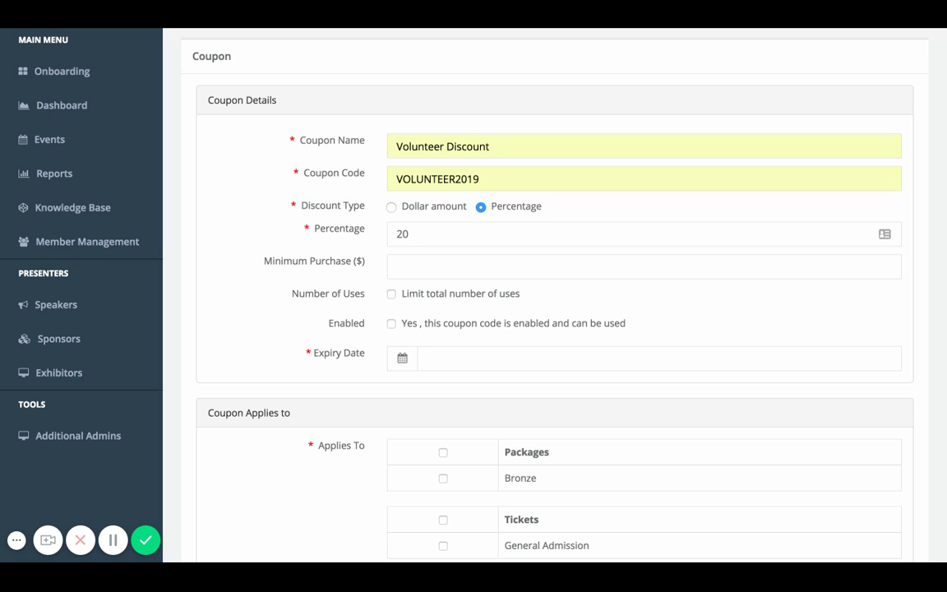
# - Limit total uses to 100 and tick the Enabled checkbox
pyautogui.click(391, 293)
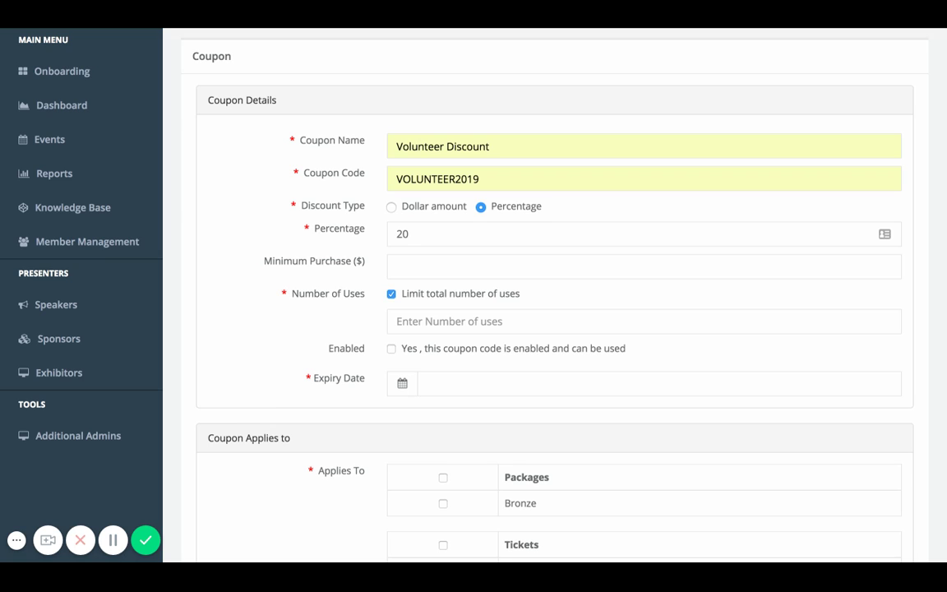
pyautogui.click(410, 320)
pyautogui.write('100')
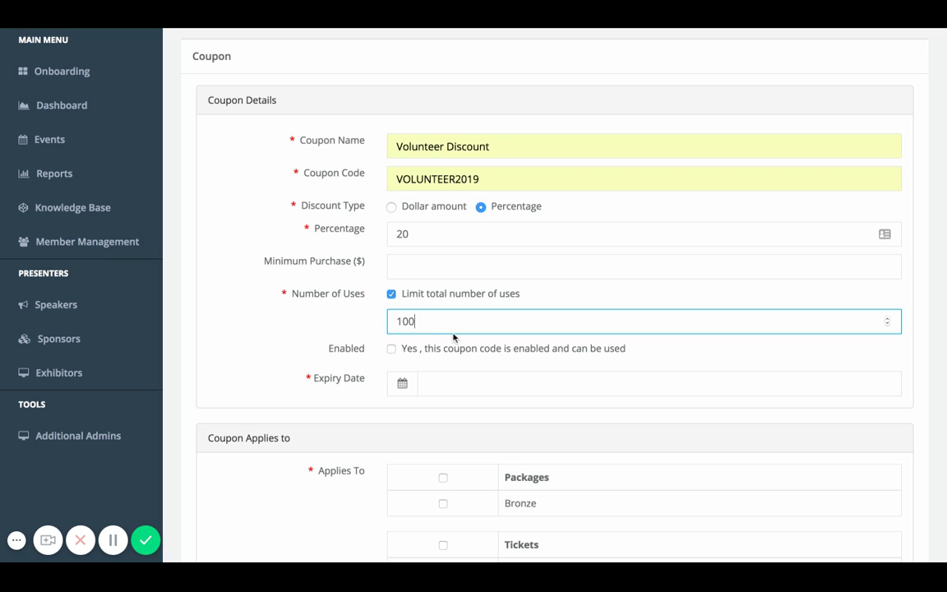
pyautogui.click(398, 353)
pyautogui.click(393, 350)
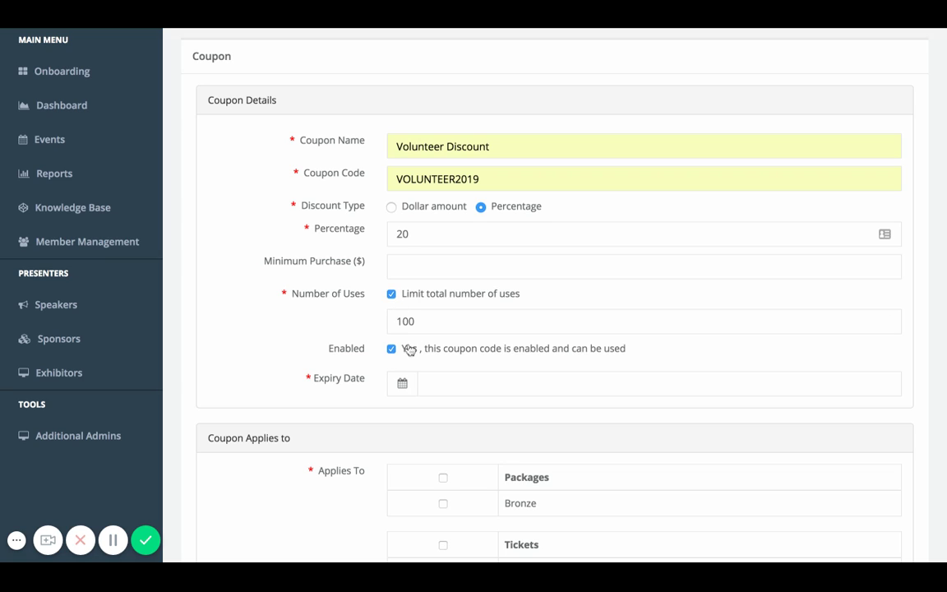
# - Set the expiry date to 03/01/2019 and untick Sponsor Levels so only tickets apply
pyautogui.click(443, 388)
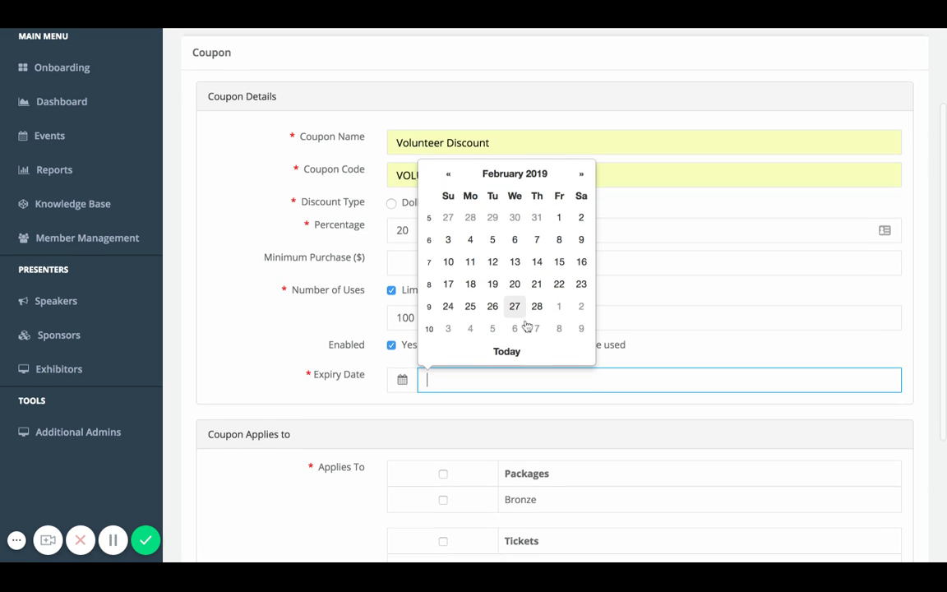
pyautogui.scroll(-1, 568, 279)
pyautogui.click(582, 166)
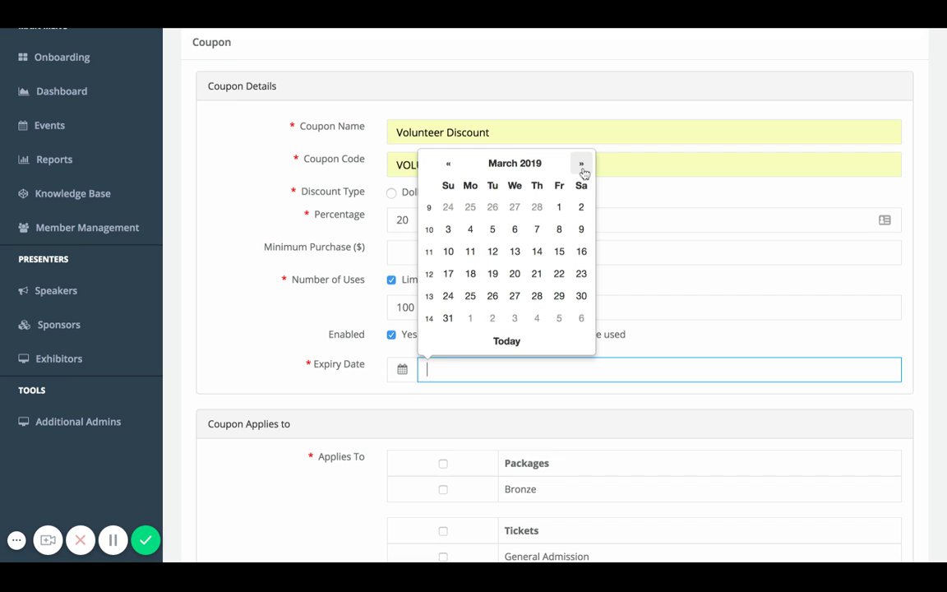
pyautogui.click(559, 207)
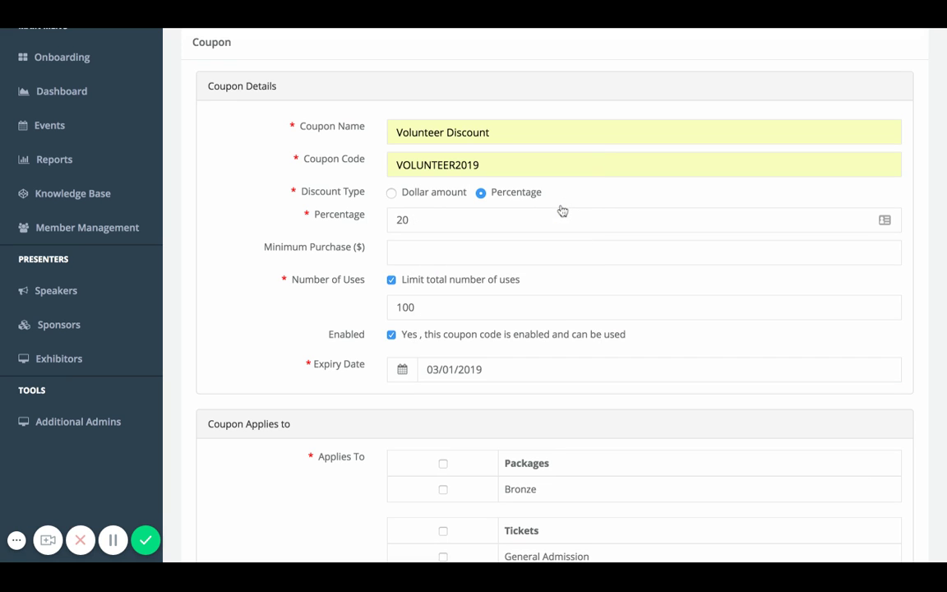
pyautogui.scroll(-2, 306, 302)
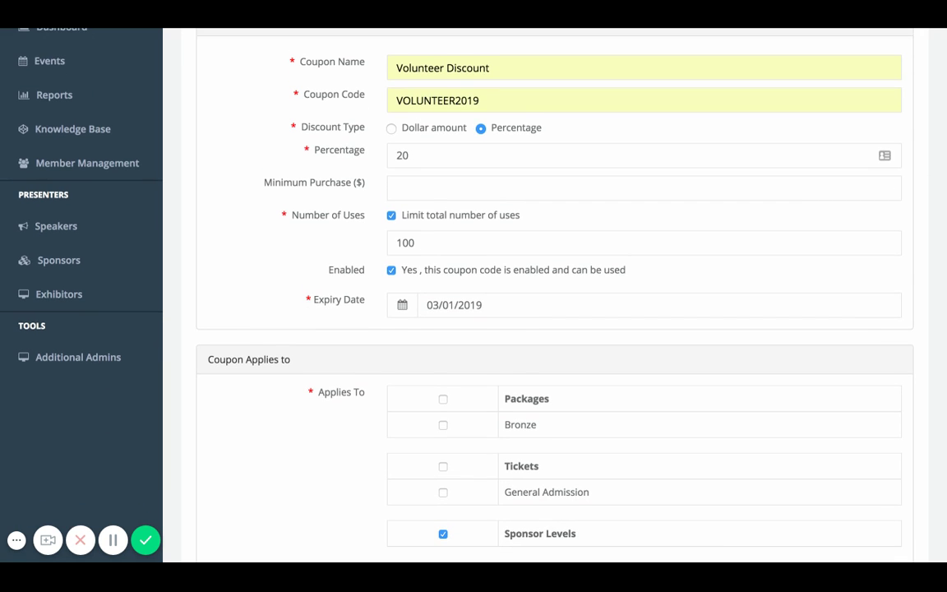
pyautogui.scroll(-2, 408, 392)
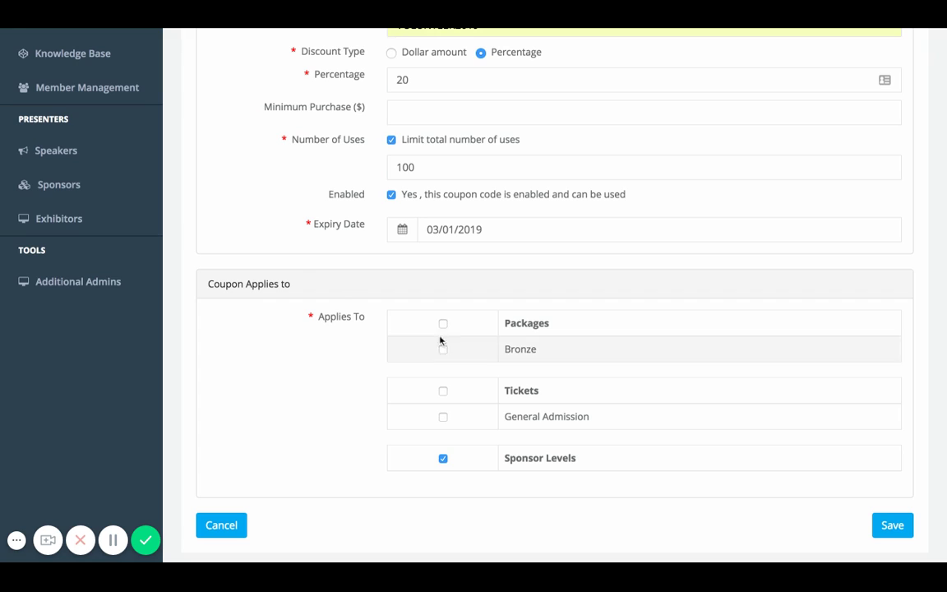
pyautogui.click(443, 461)
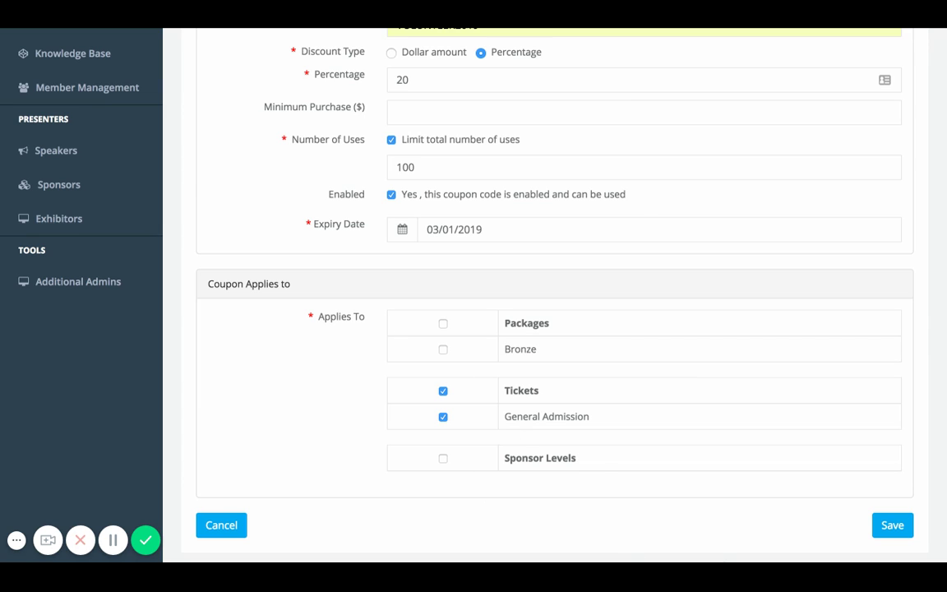
# - Save the 20% Volunteer Discount coupon to the event's coupon list
pyautogui.click(887, 527)
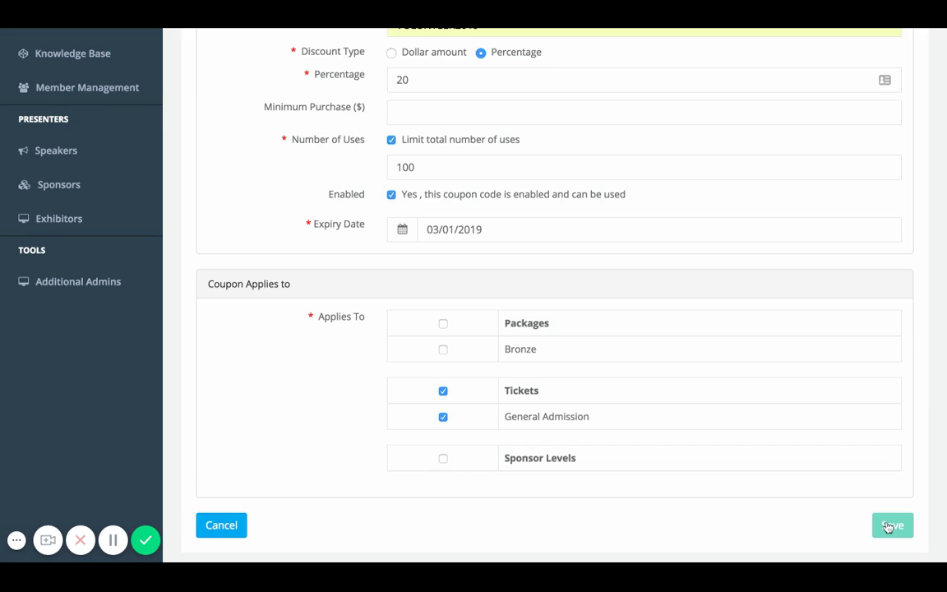